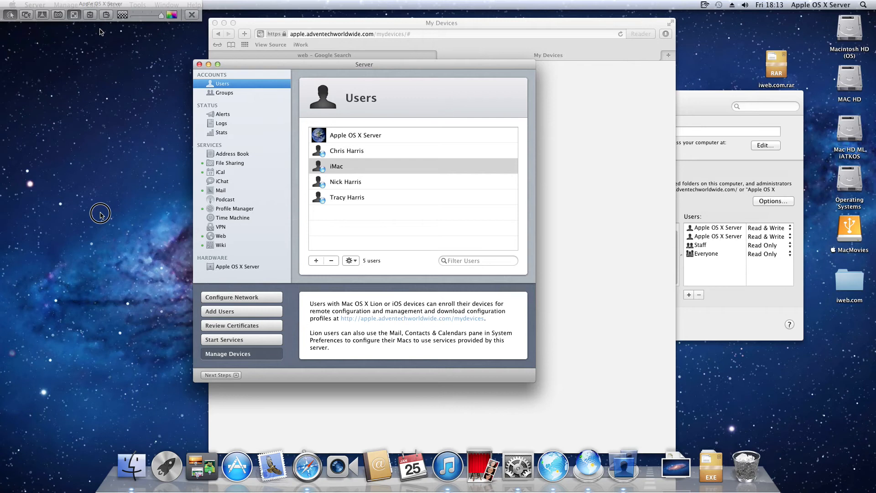
Turn off the Profile Manager service.
drag(136, 6, 795, 421)
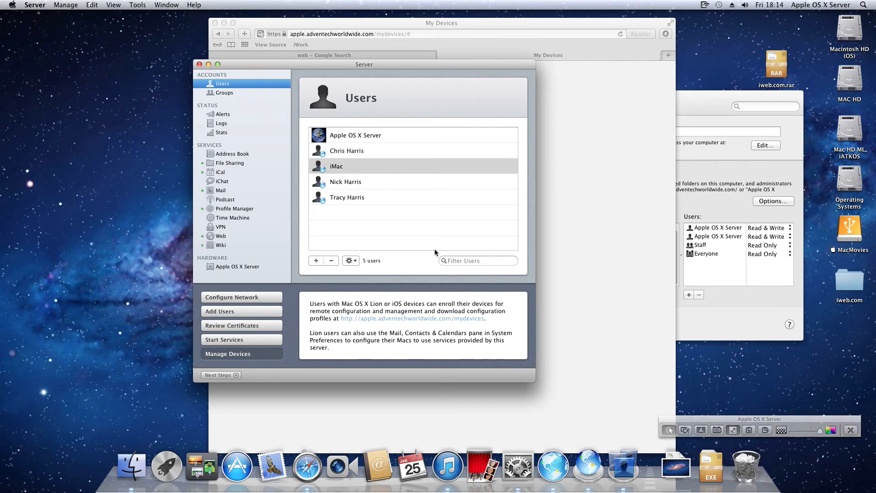
click(213, 209)
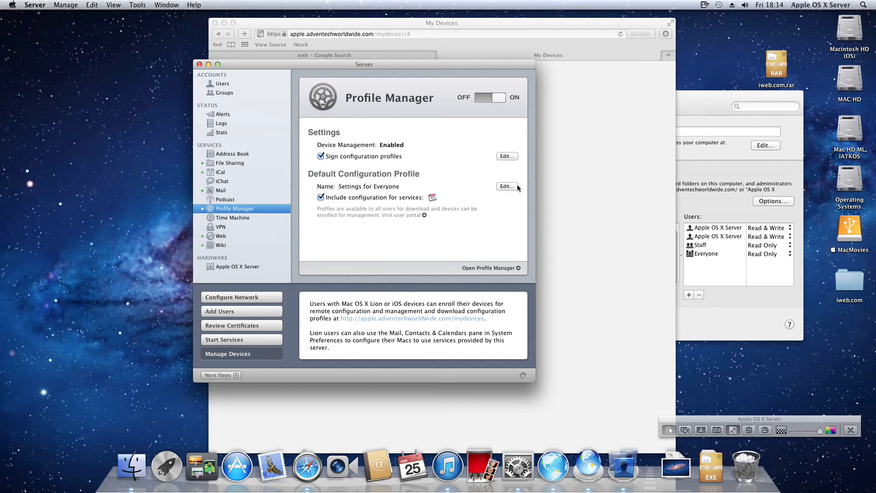
click(501, 98)
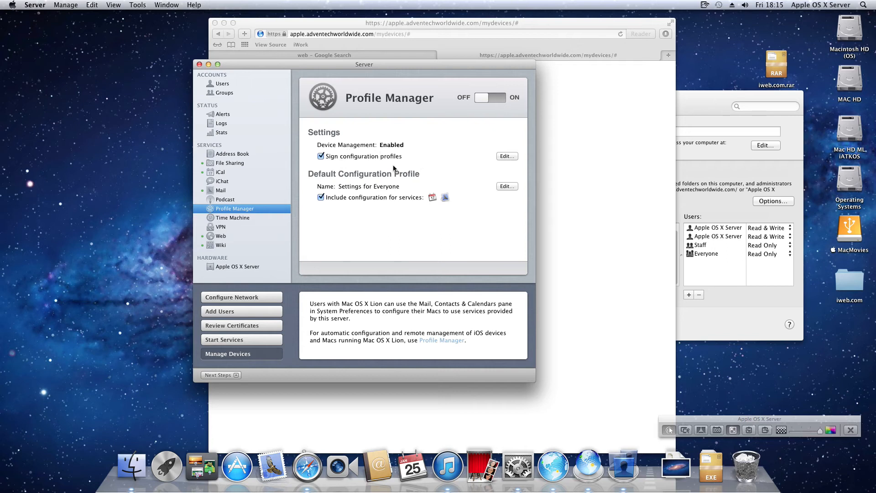
Review the certificate choices for signing configuration profiles and close the dialog without changing anything.
click(502, 157)
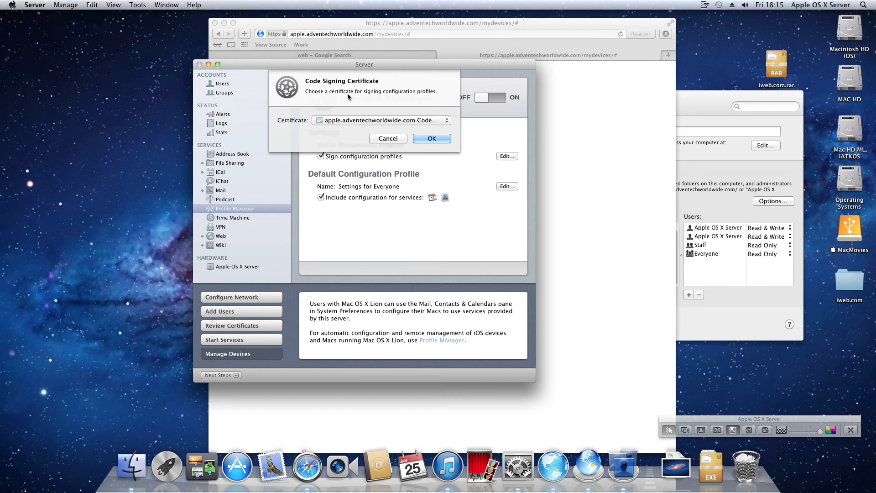
click(345, 122)
click(344, 122)
click(328, 122)
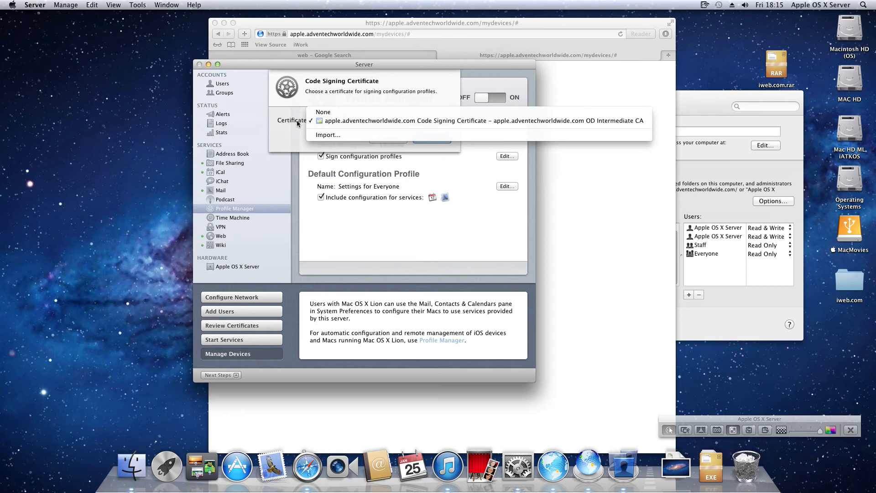
click(298, 123)
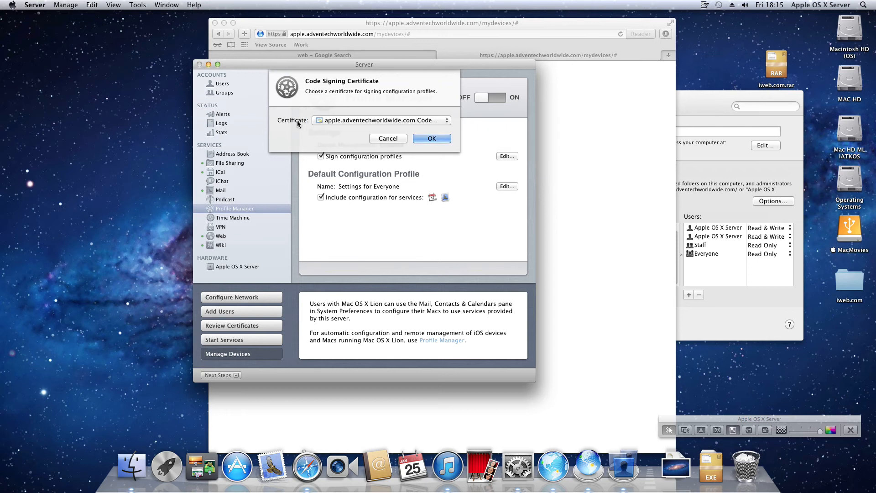
click(388, 139)
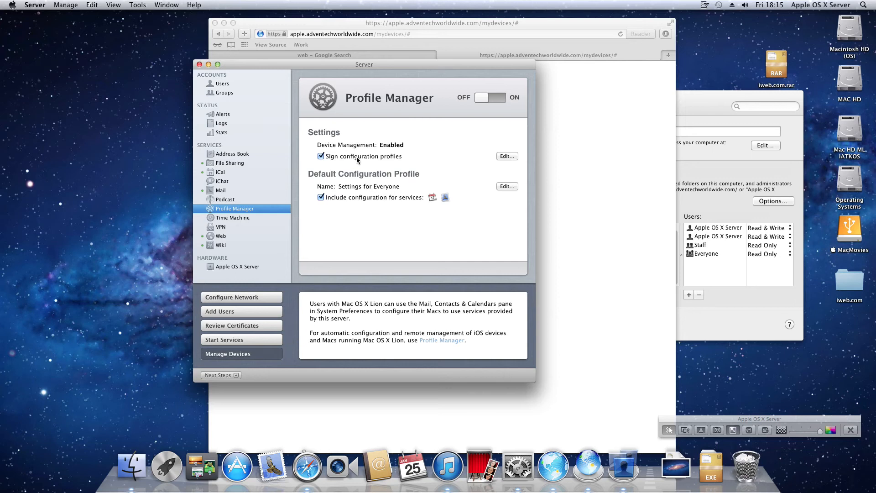
Select the apple.adventechworldwide.com Code Signing Certificate for signing configuration profiles and apply it.
click(504, 156)
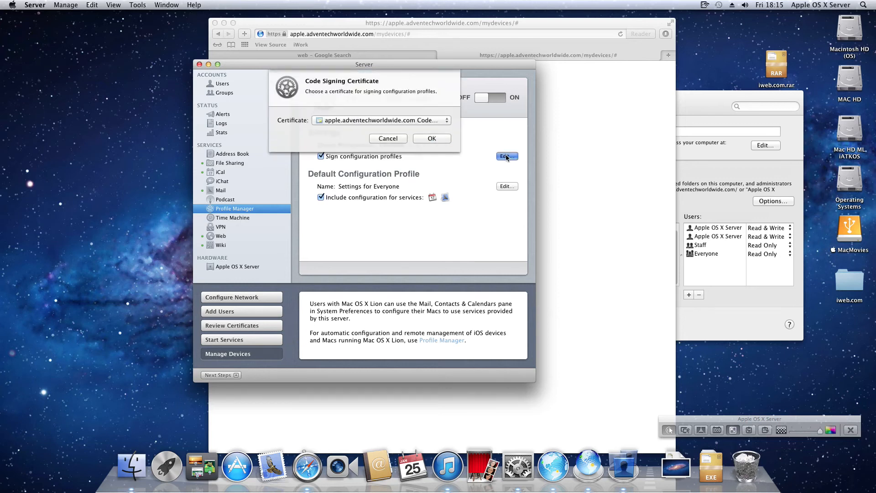
click(396, 121)
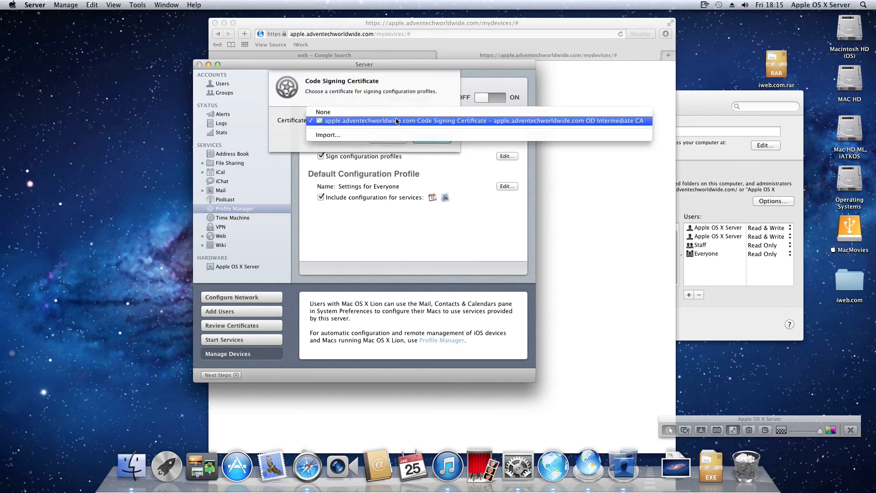
click(391, 135)
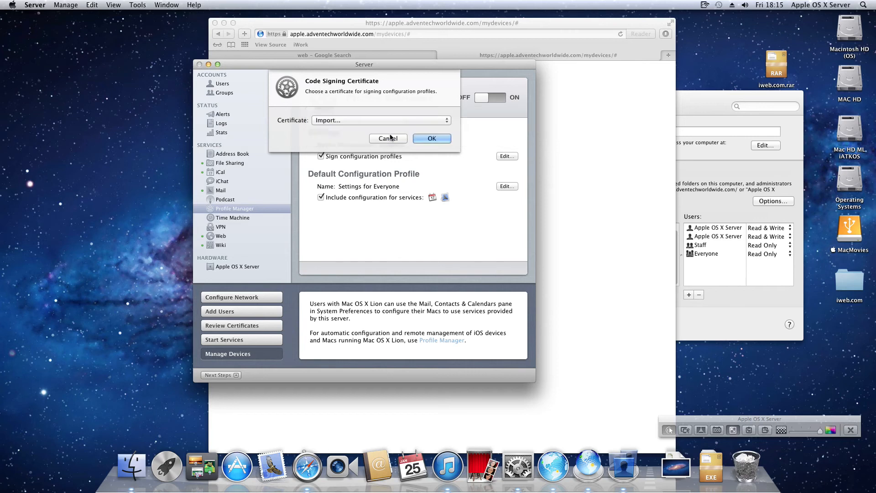
click(393, 179)
click(374, 121)
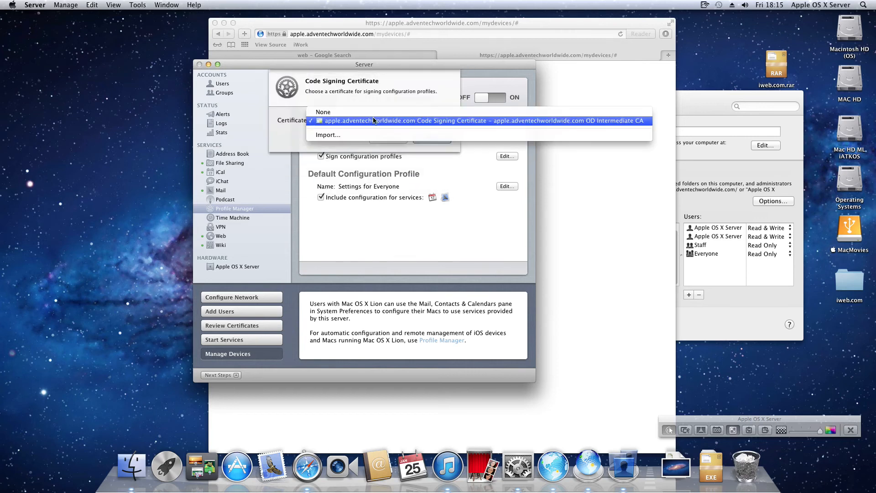
click(376, 111)
click(376, 120)
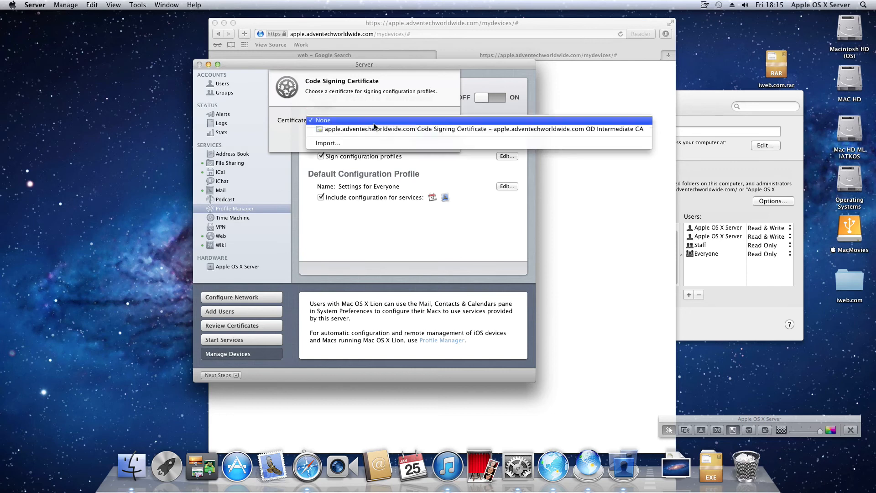
click(378, 128)
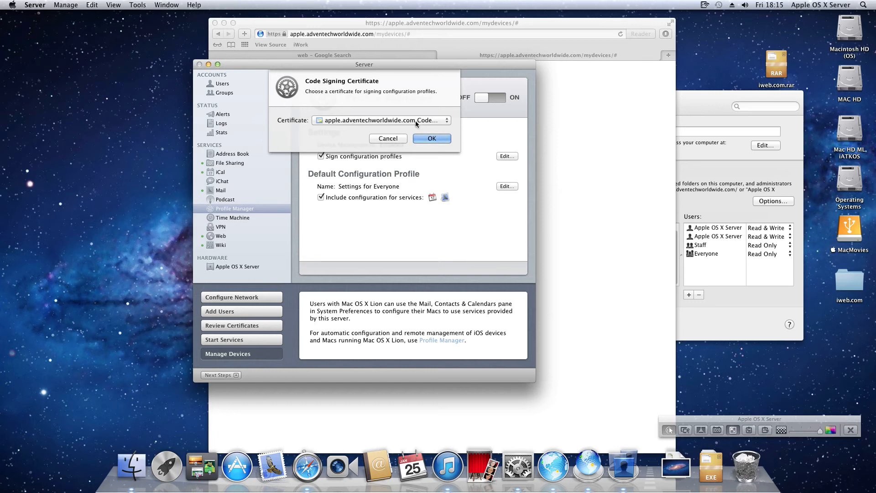
click(445, 138)
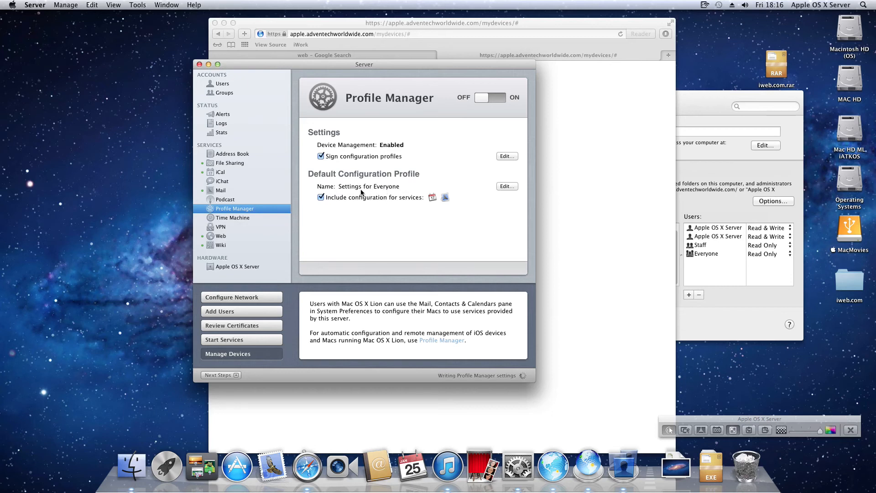
Review the available SSL certificates in the Apple OS X Server hardware settings, keeping the current selection.
click(251, 267)
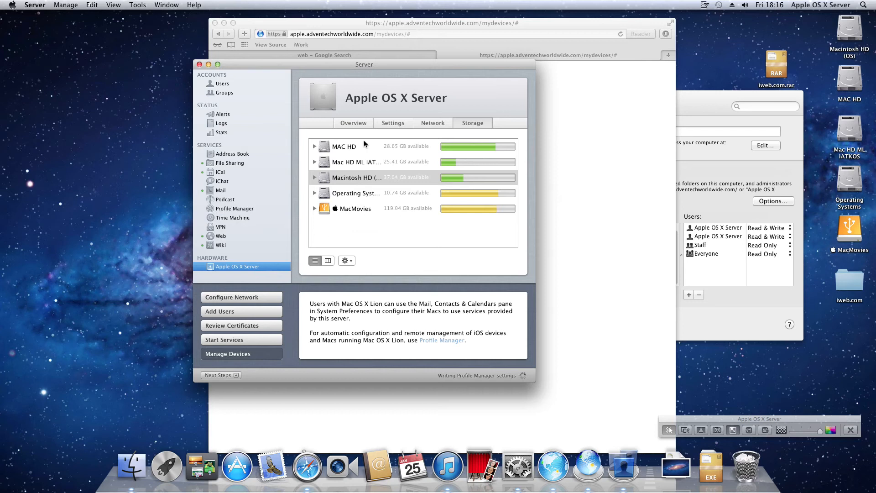
click(384, 126)
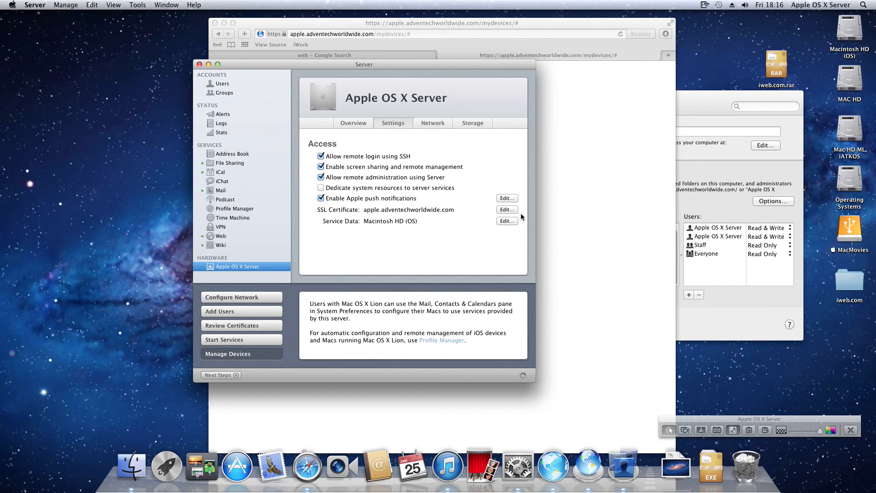
click(508, 211)
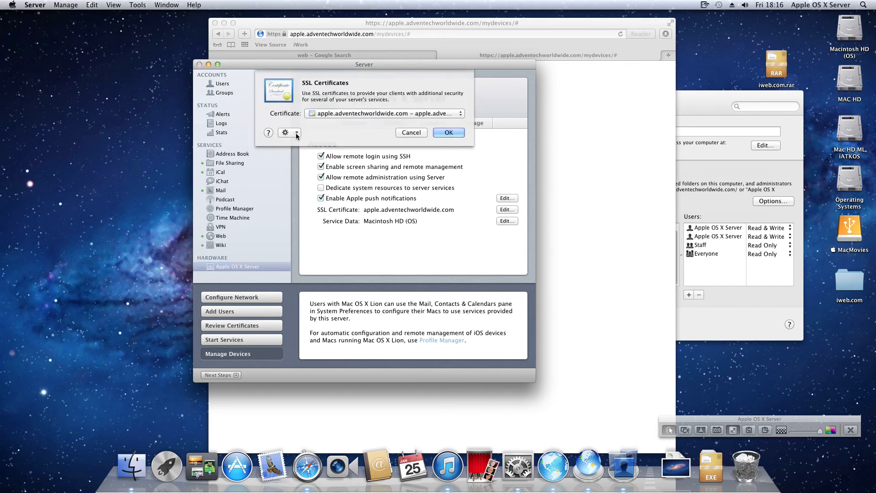
click(319, 116)
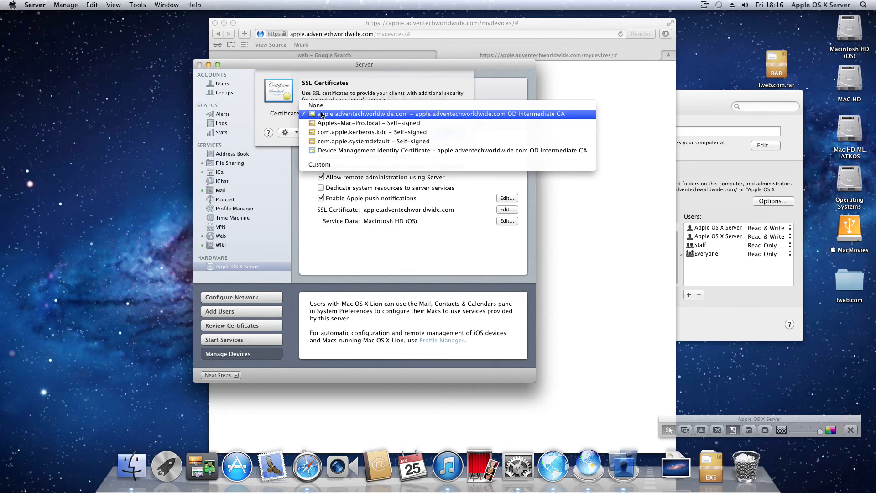
click(289, 114)
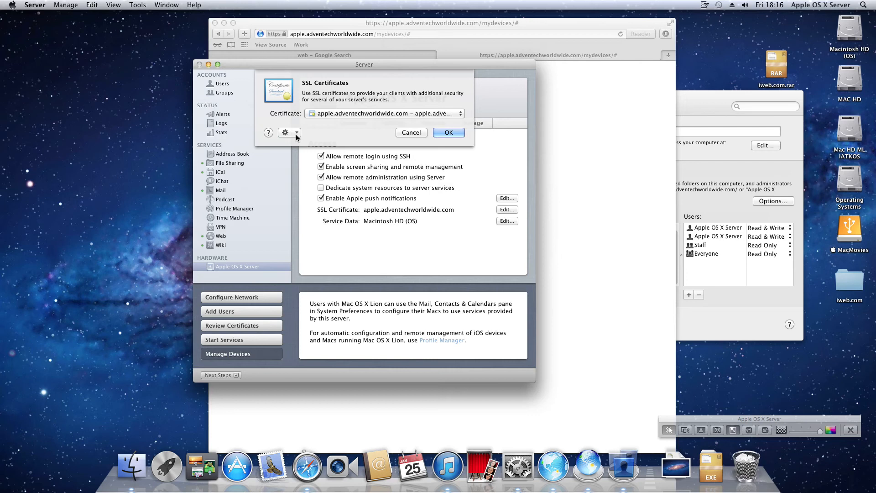
Start creating a new certificate identity from the server's certificate management.
click(297, 134)
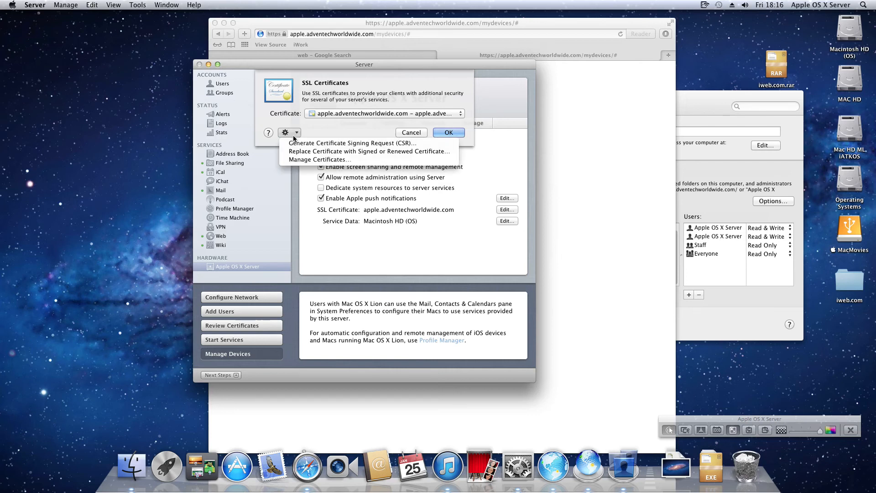
click(292, 159)
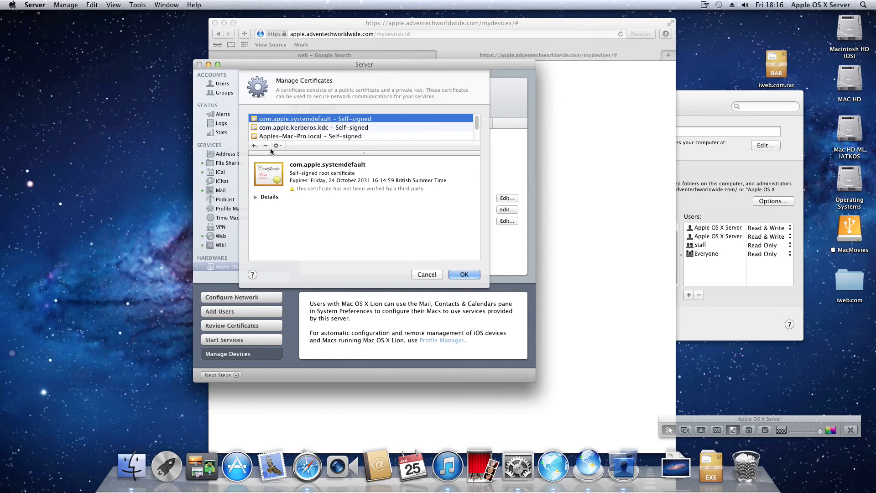
click(255, 146)
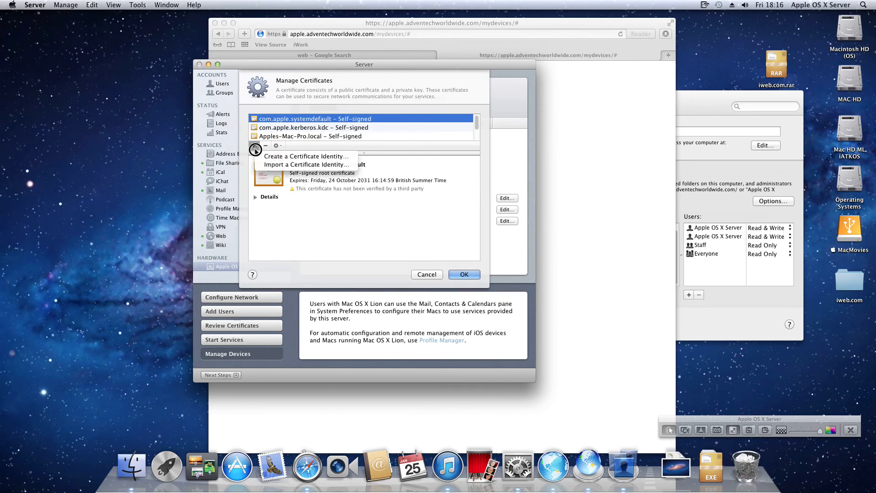
click(261, 157)
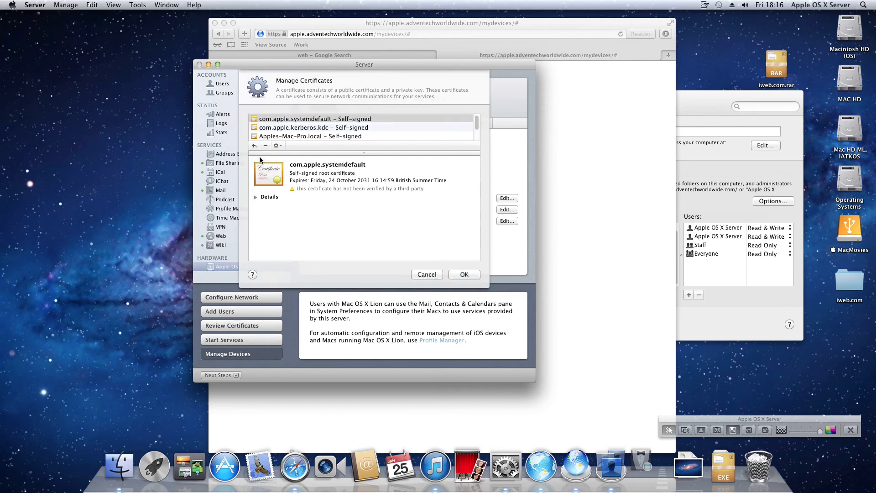
key(Return)
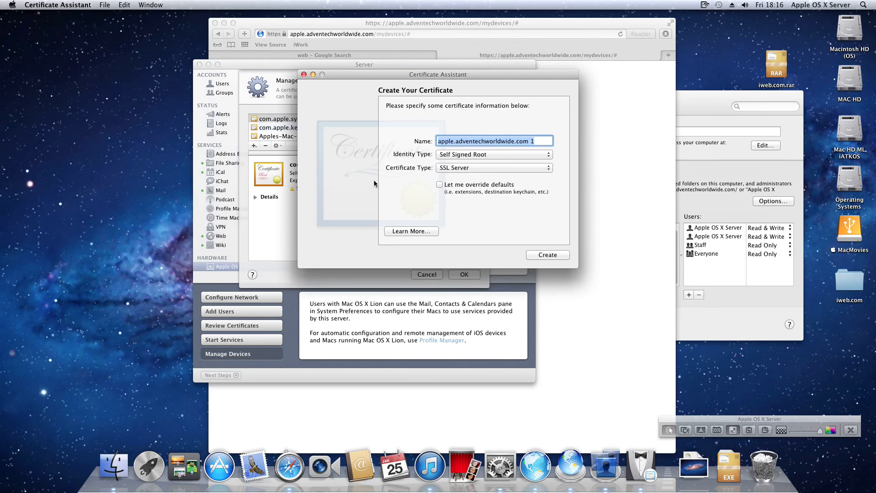
Name the new certificate apple.adventechworldwide.com, review its identity and certificate types, and close the assistant and certificate management without creating it.
click(540, 140)
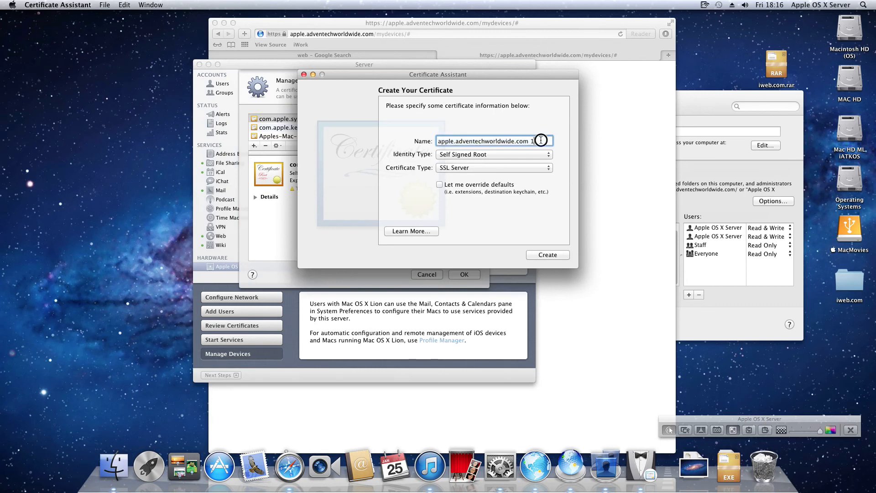
key(BackSpace)
key(BackSpace)
click(513, 155)
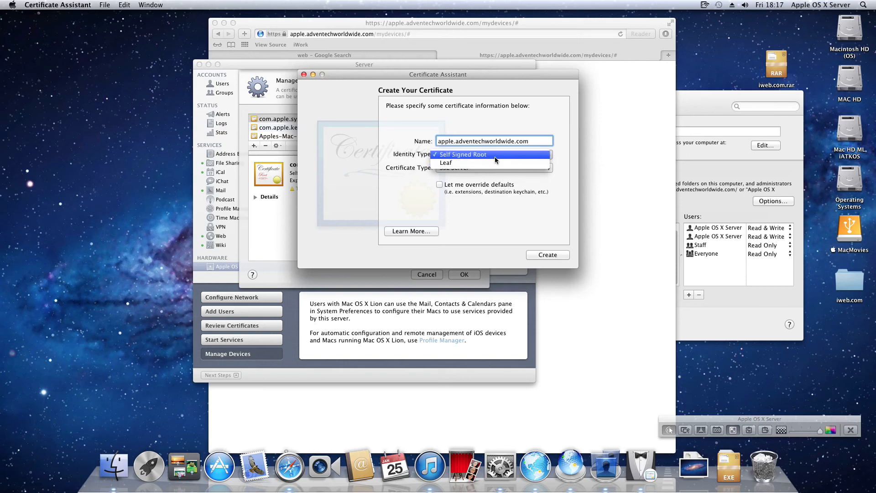
click(571, 158)
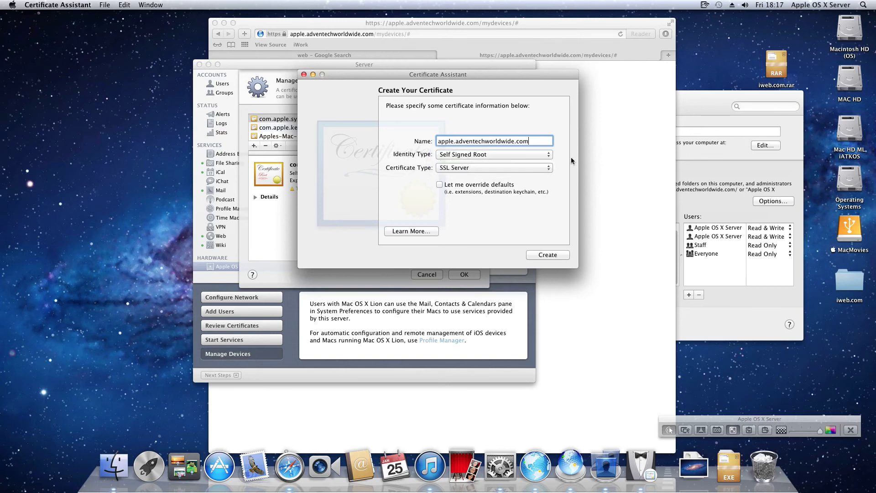
click(519, 169)
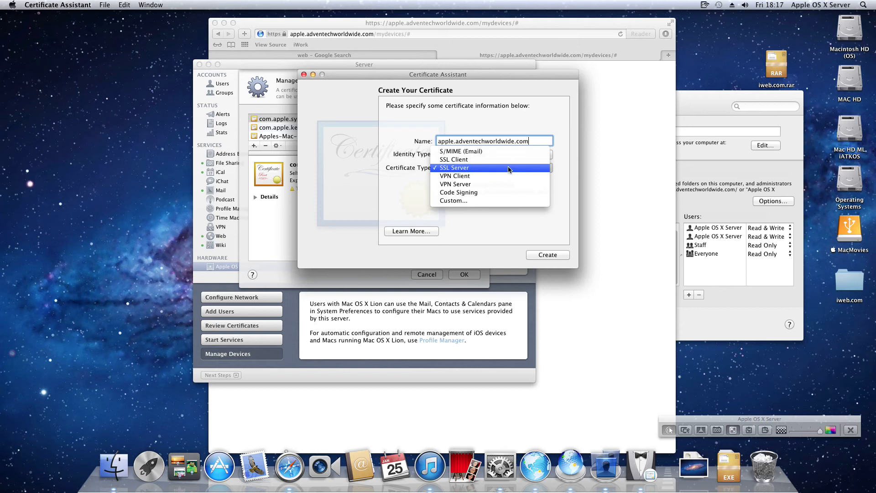
click(571, 168)
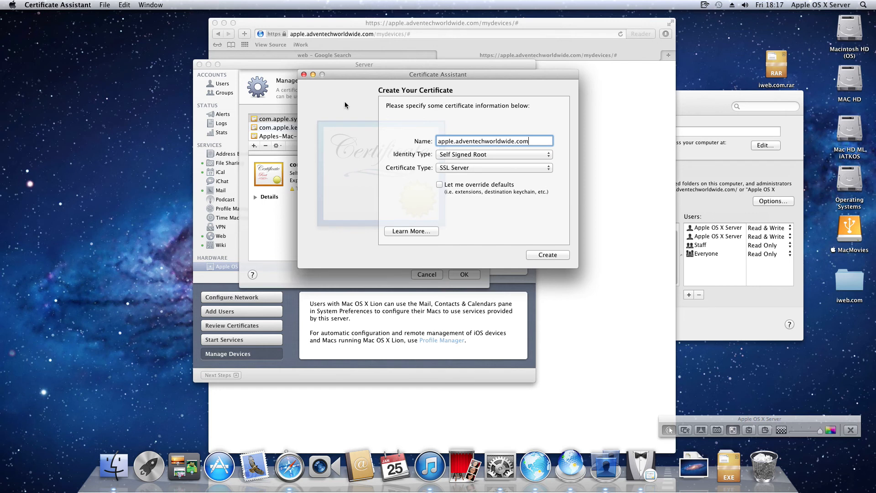
click(303, 74)
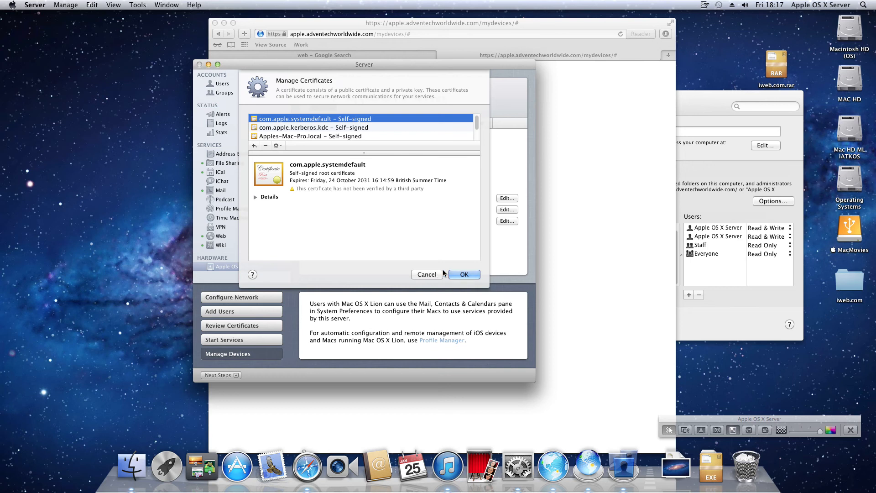
click(457, 276)
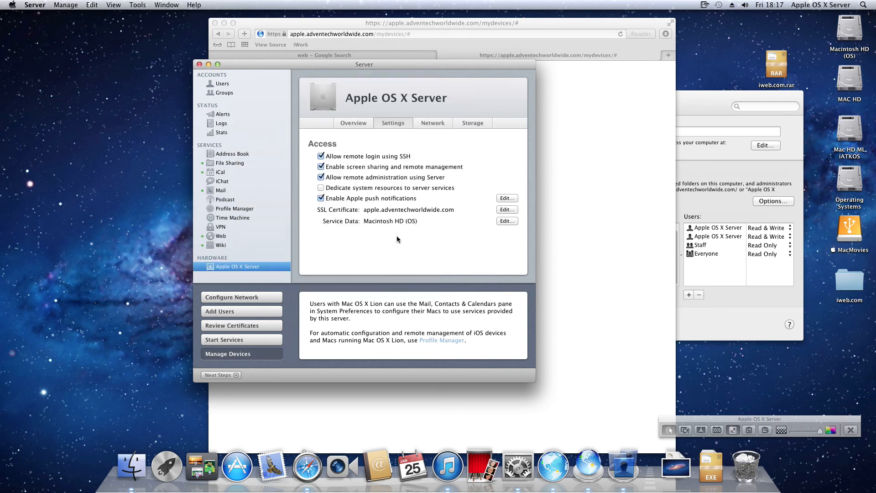
Review the custom per-service SSL certificate assignments, then apply the apple.adventechworldwide.com certificate signed by the OD Intermediate CA for all services.
click(502, 211)
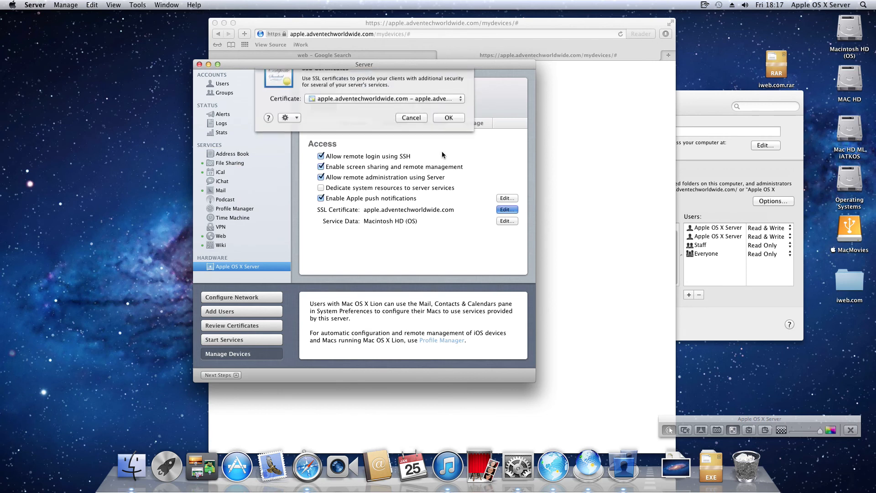
click(353, 114)
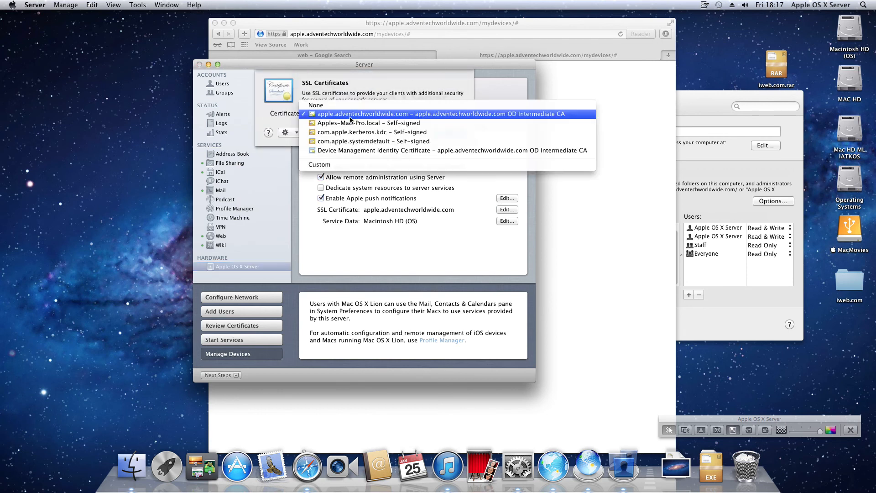
click(347, 165)
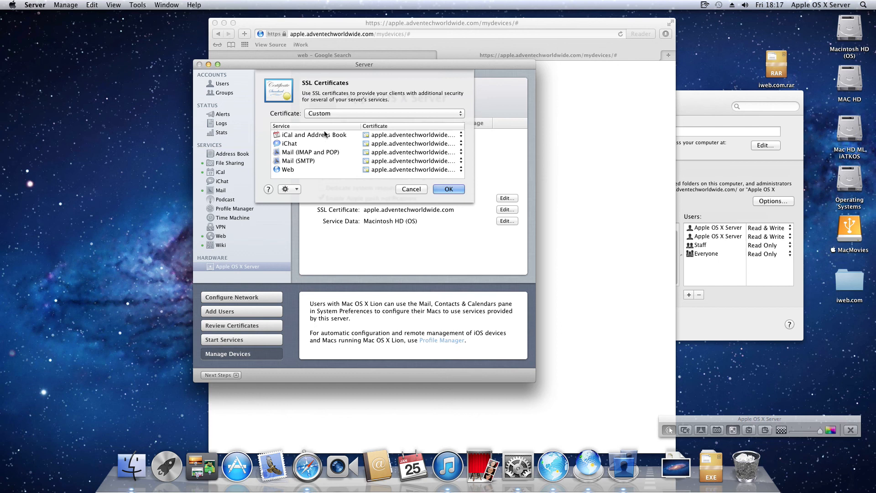
click(374, 112)
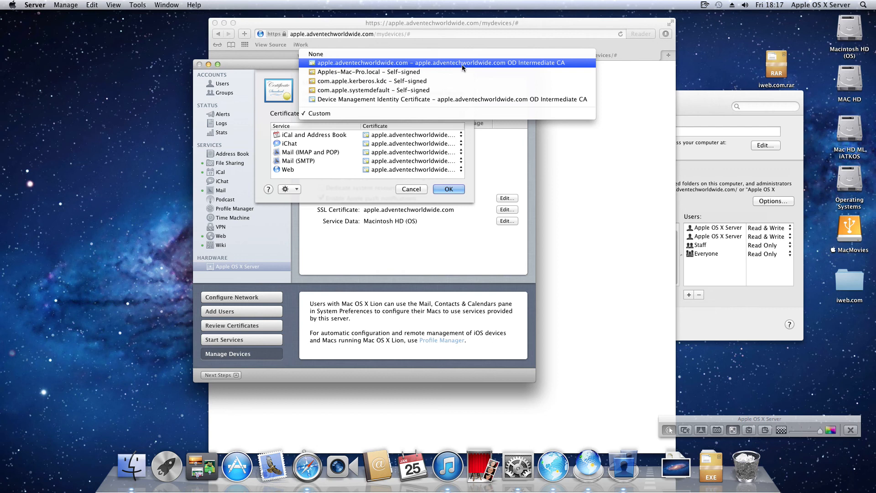
click(377, 63)
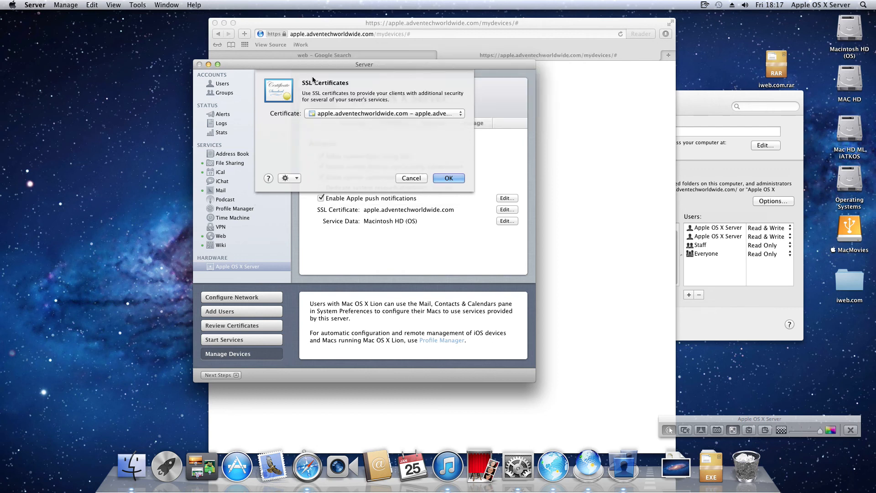
click(450, 132)
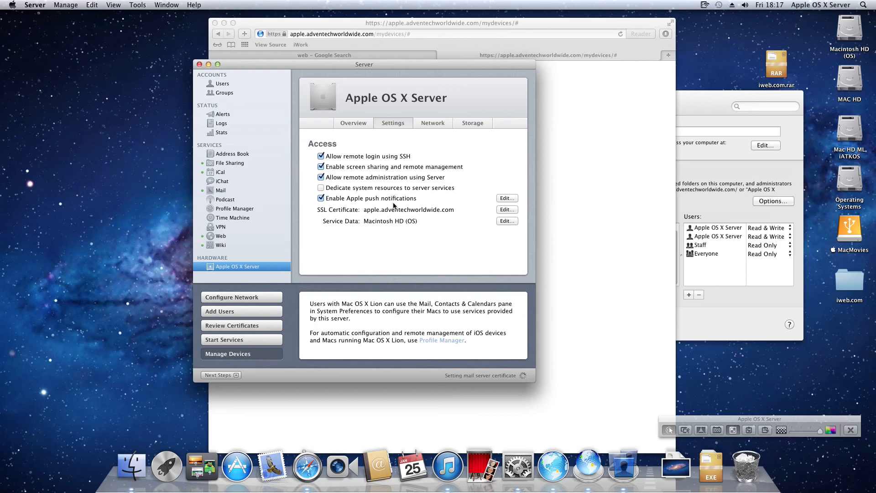
Check the Apple ID and expiry date of the Apple Push Notification Service certificate, leaving its settings as they are.
click(506, 199)
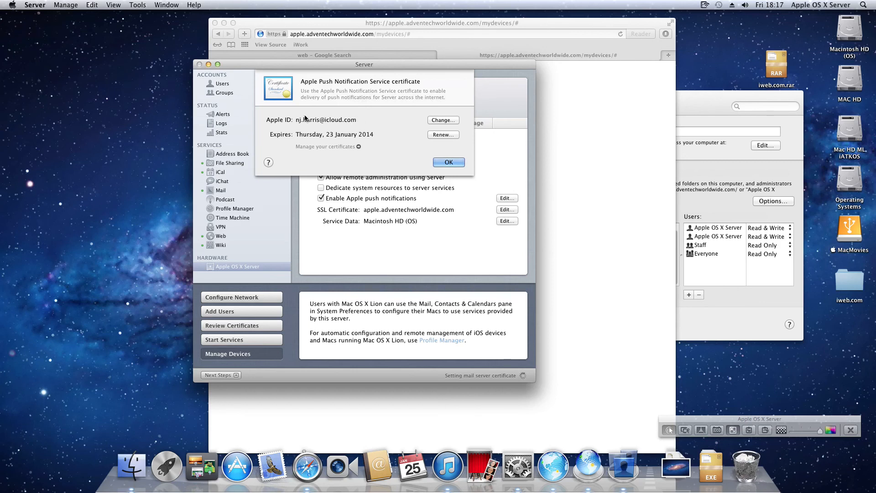
click(449, 162)
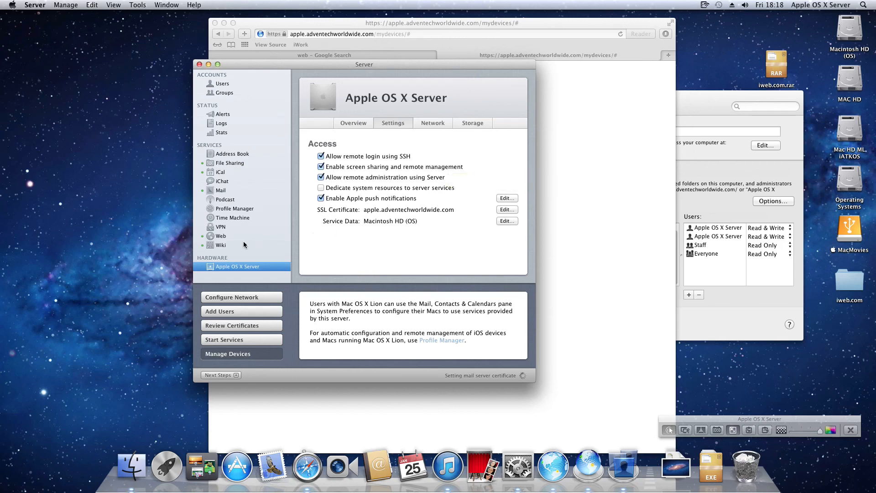
Choose the apple.adventechworldwide.com Code Signing Certificate for signing Profile Manager's configuration profiles and apply it.
click(234, 207)
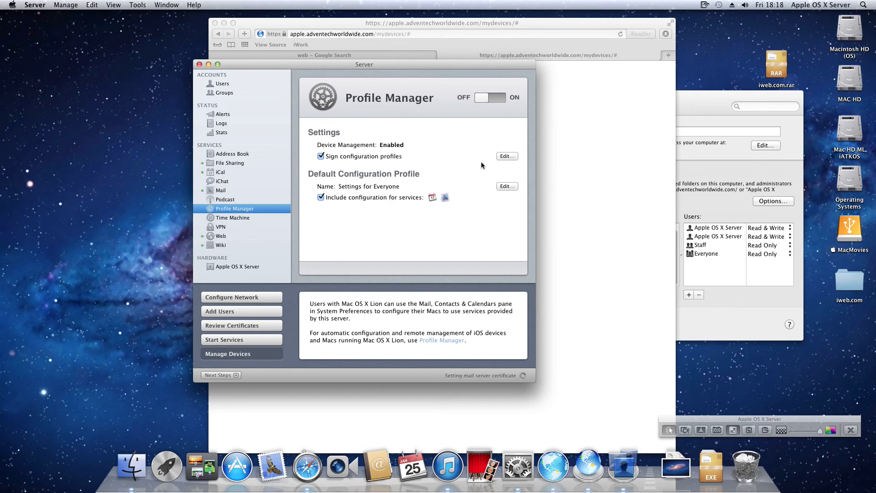
click(507, 156)
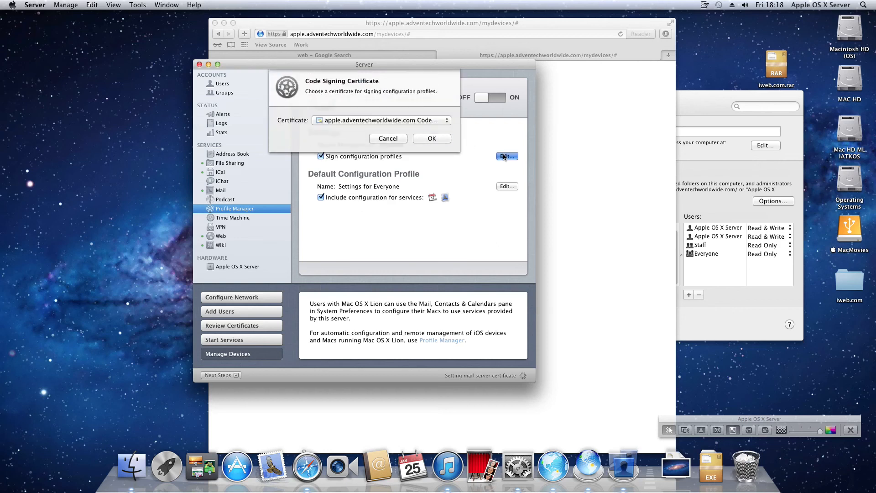
click(385, 121)
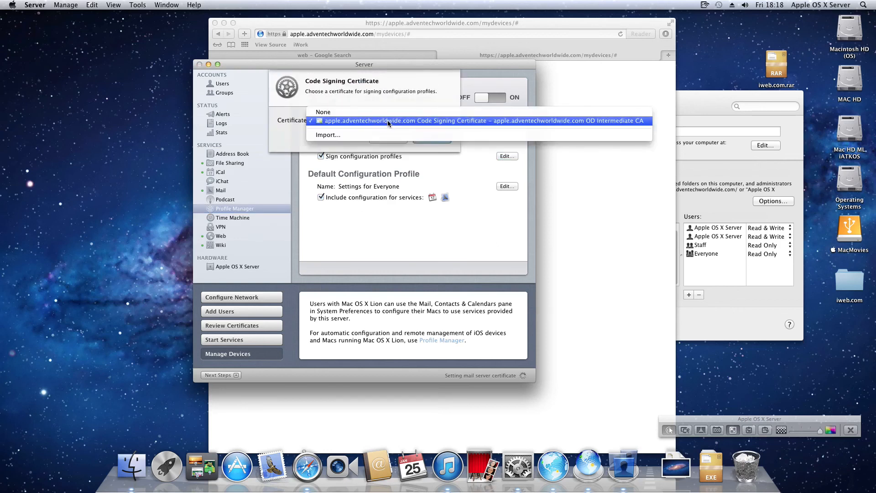
click(388, 120)
click(419, 139)
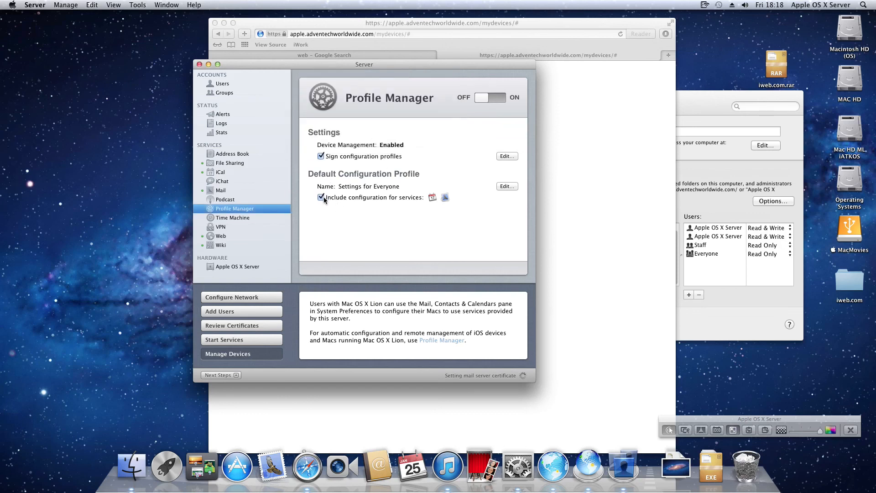
Turn on the Profile Manager service and collapse the Next Steps guidance, returning to the Profile Manager settings.
click(477, 99)
click(223, 374)
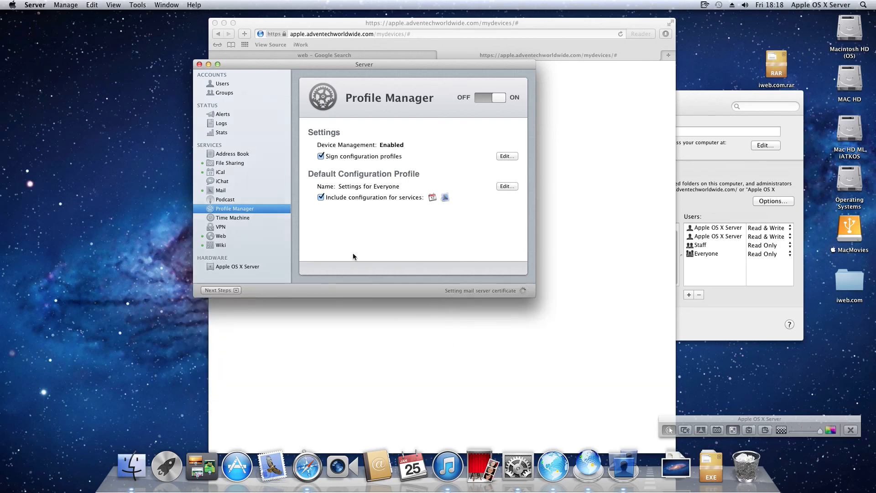
click(248, 268)
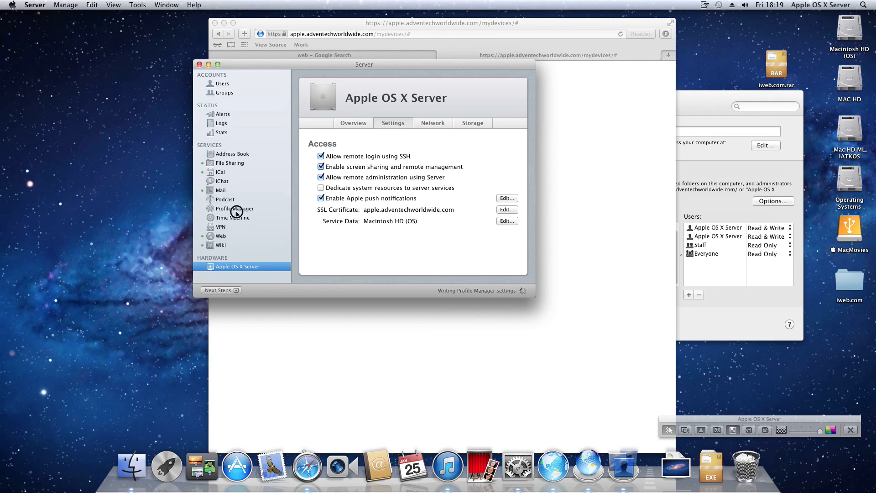
click(237, 210)
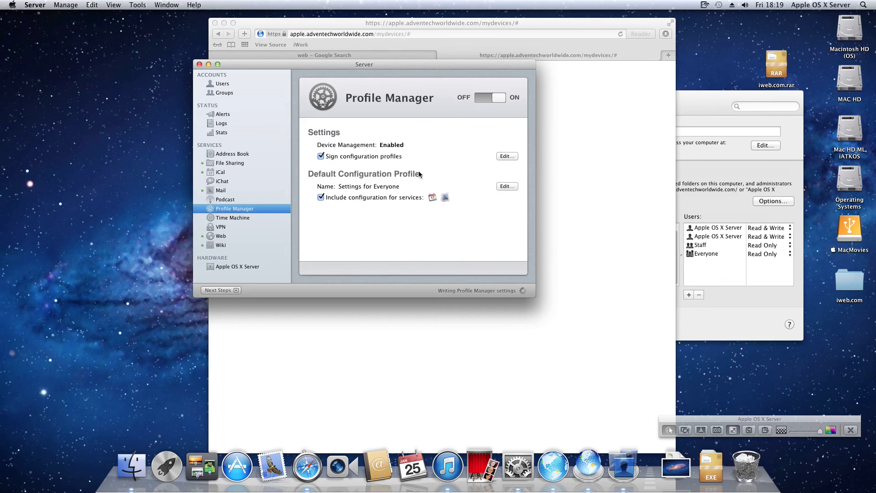